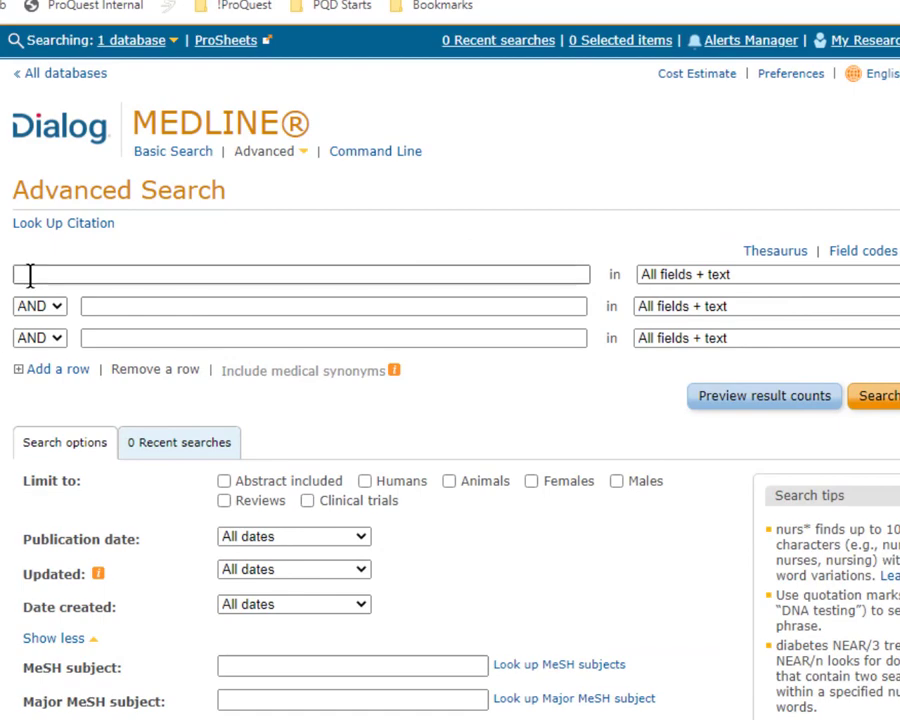
- Enter the exact phrase "hay fever" in quotation marks as the first search term and preview its result count
type("hay fever")
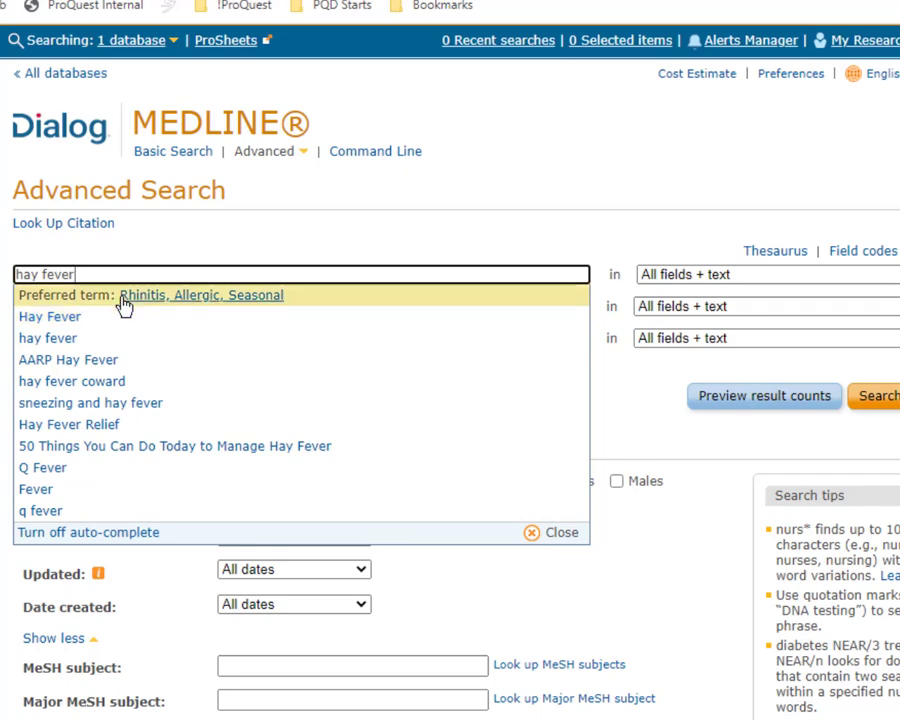
type("\"")
key("Left")
key("Left")
key("Left")
key("Left")
key("Left")
key("Left")
key("Left")
key("Left")
key("Left")
key("Left")
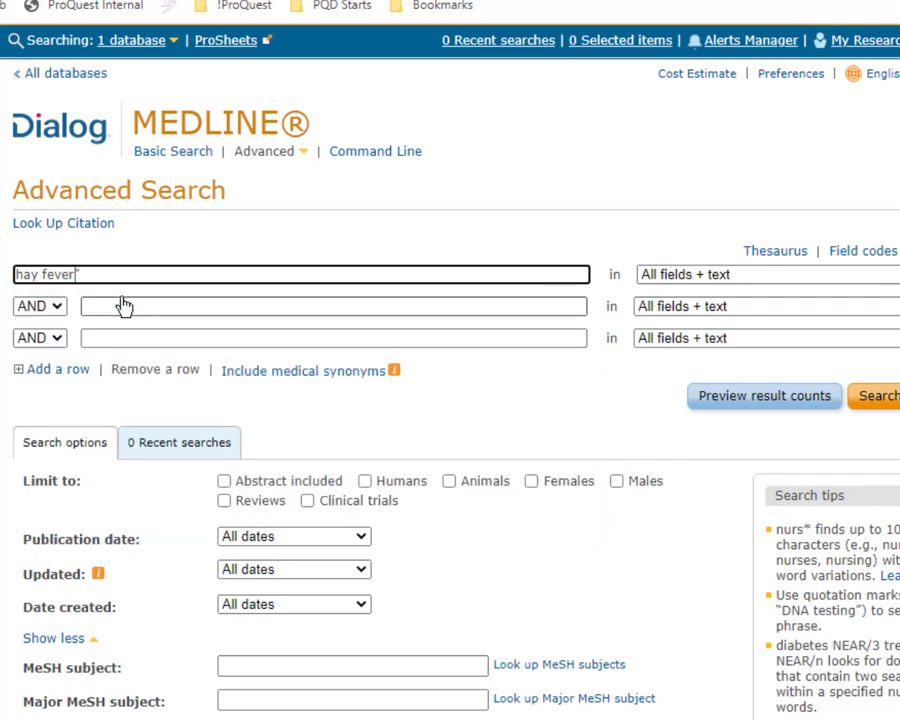
type("\"")
left_click(706, 398)
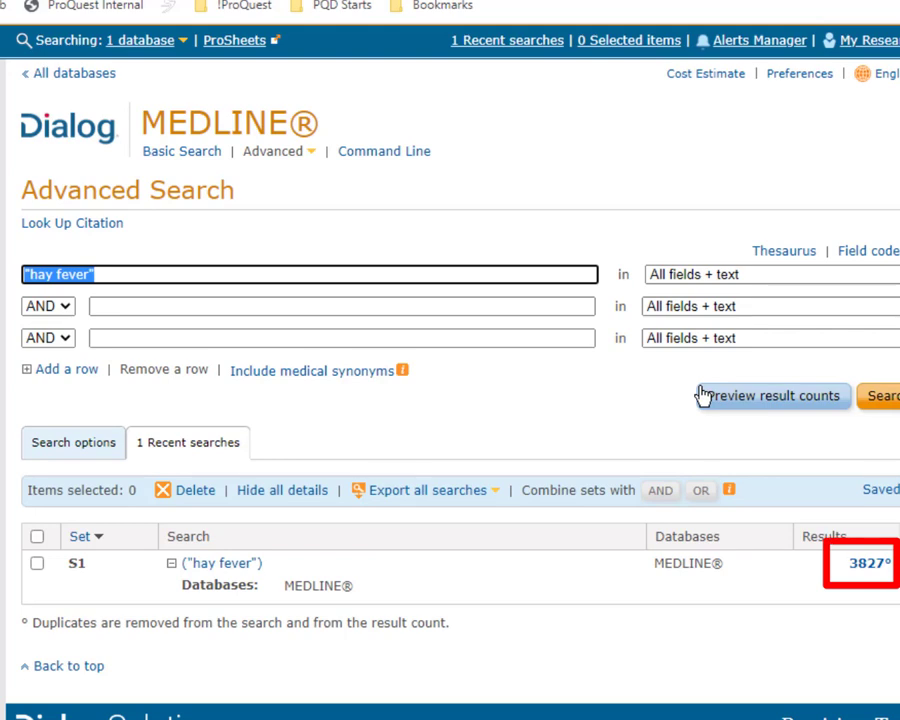
- Expand the "hay fever" query with its medical synonyms and preview the result count of the expanded query
left_click(319, 373)
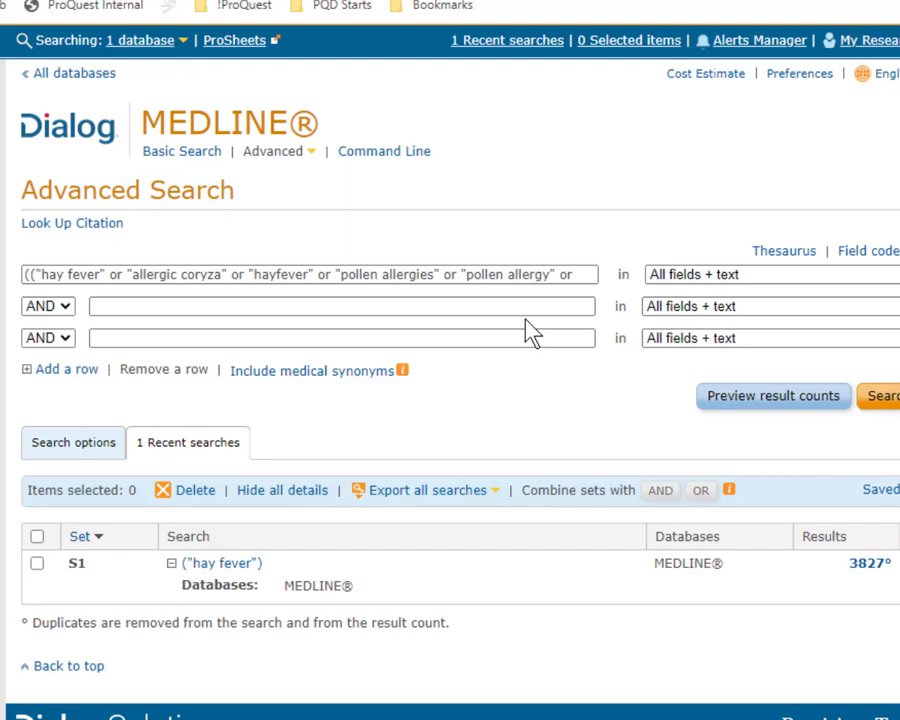
left_click(540, 281)
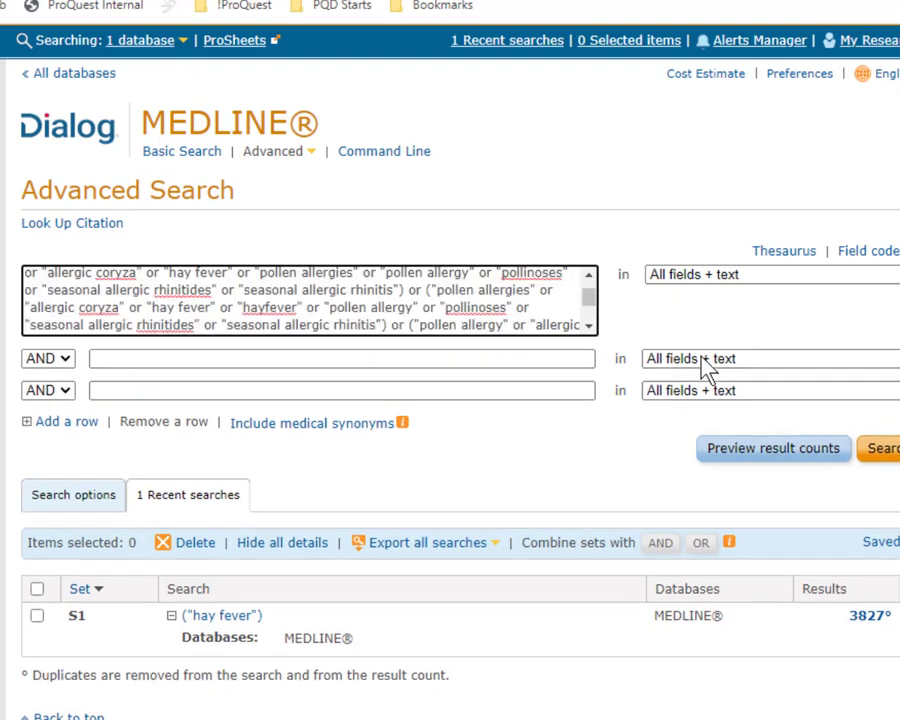
left_click(748, 450)
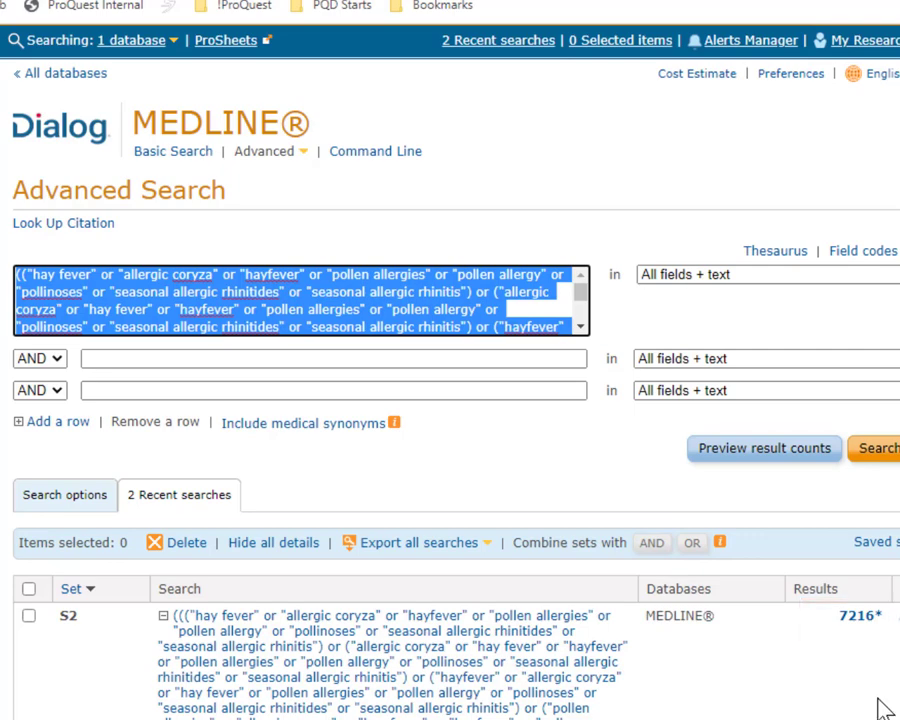
- Replace the query with the preferred term suggested for hay fever, Rhinitis, Allergic, Seasonal, and preview its result count
key("BackSpace")
mouse_move(396, 372)
type("ha")
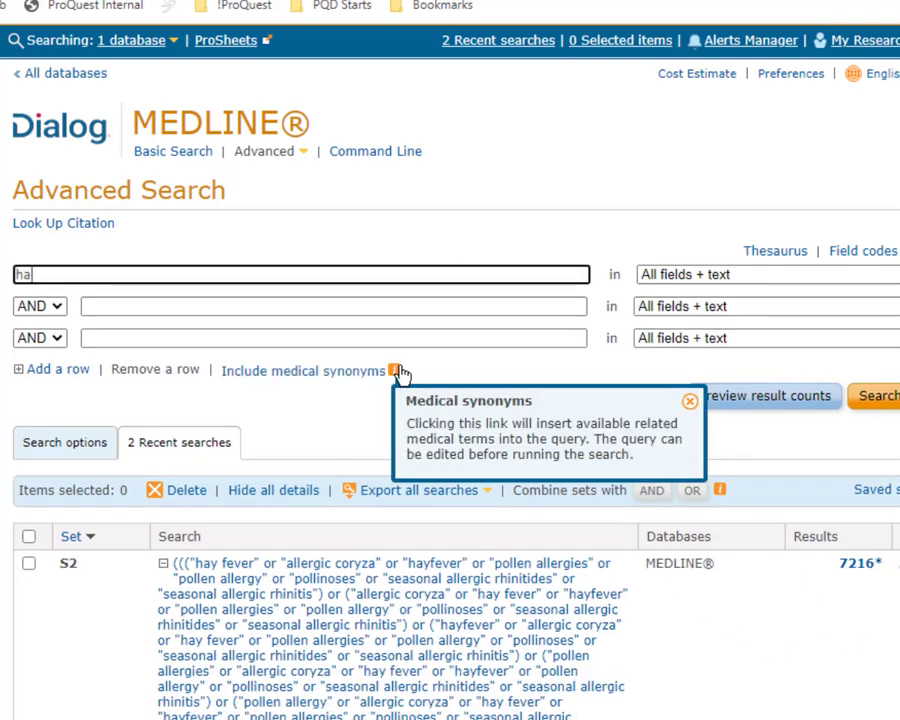
type("y fever")
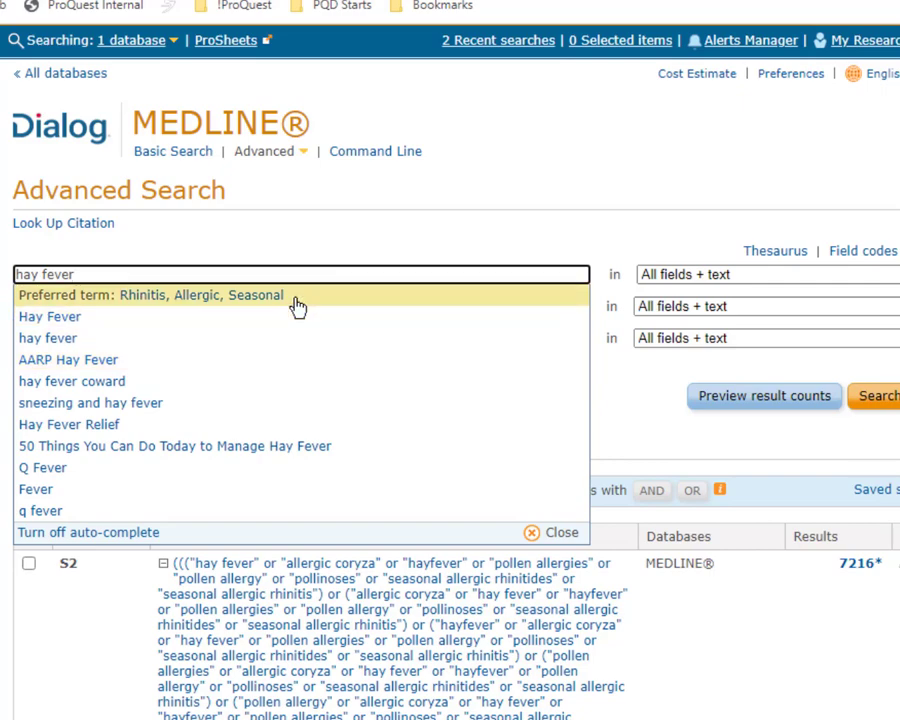
left_click(295, 299)
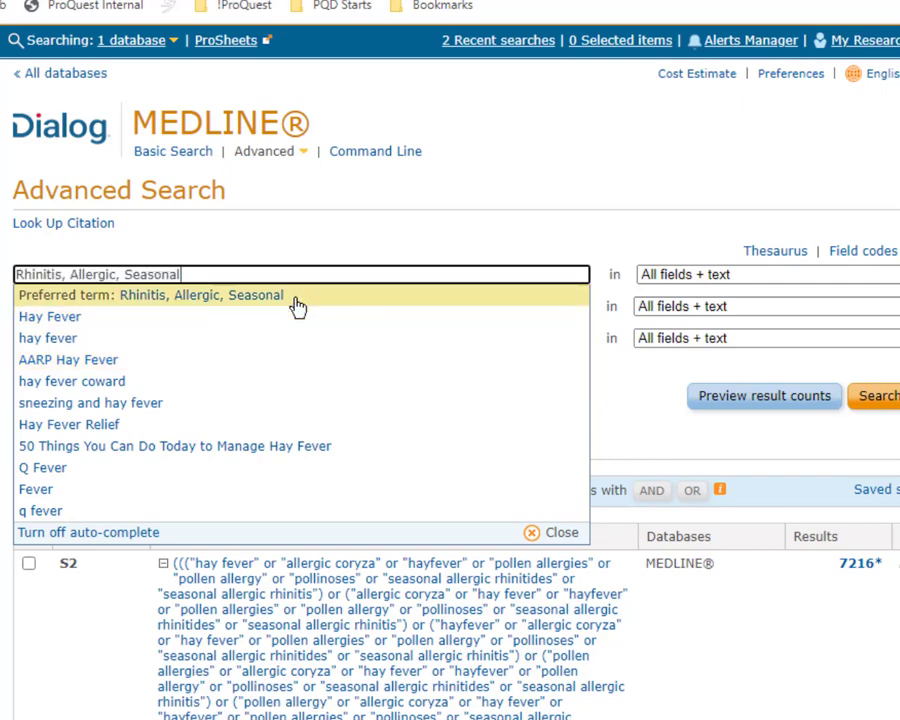
left_click(710, 400)
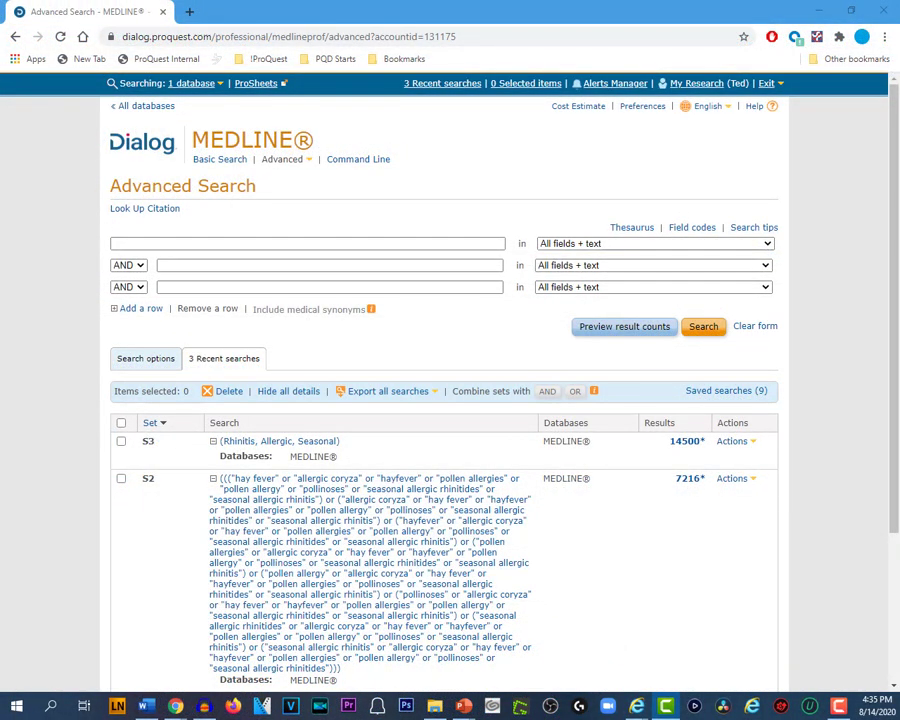
- Look up hay fever in the MeSH 2020 Thesaurus and show the Hay Fever entry in the thesaurus hierarchy
left_click(640, 231)
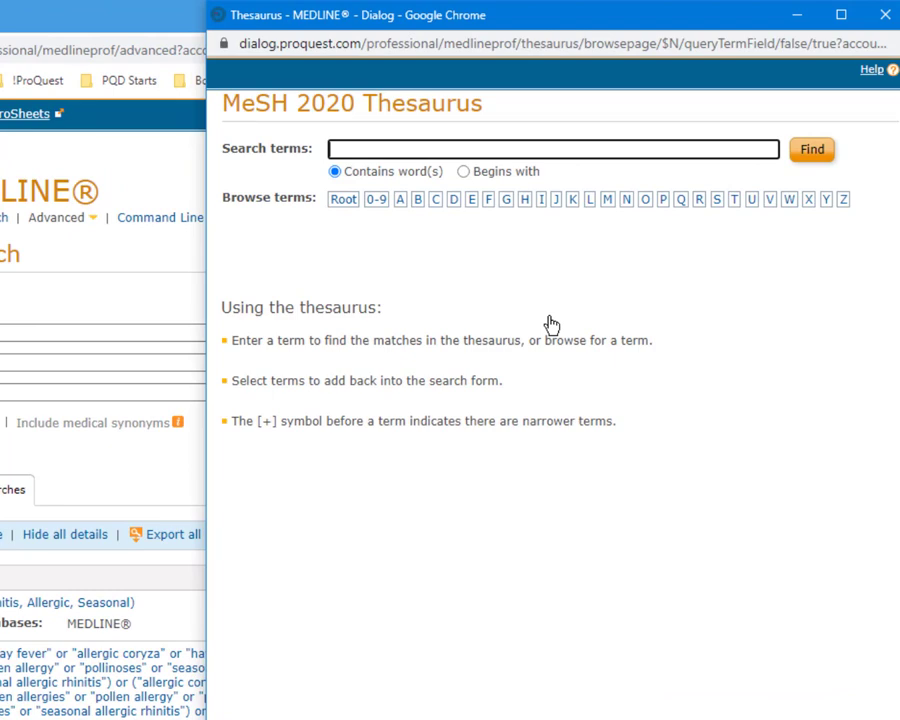
type("hay fever")
left_click(810, 150)
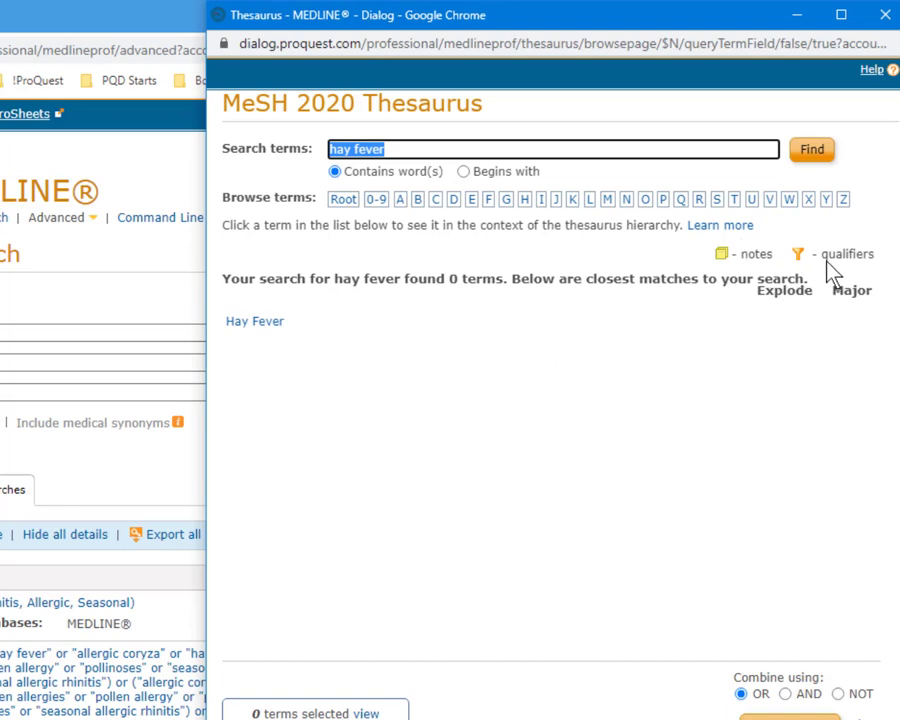
left_click(256, 326)
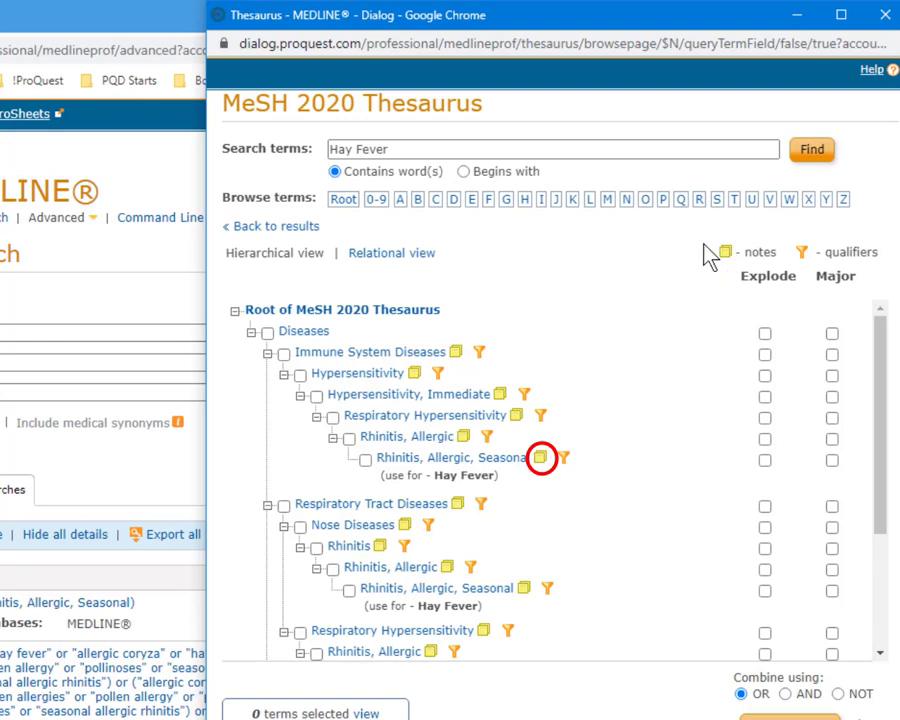
- Examine the scope notes and the available qualifiers of the term Rhinitis, Allergic, Seasonal under Immune System Diseases
left_click(538, 458)
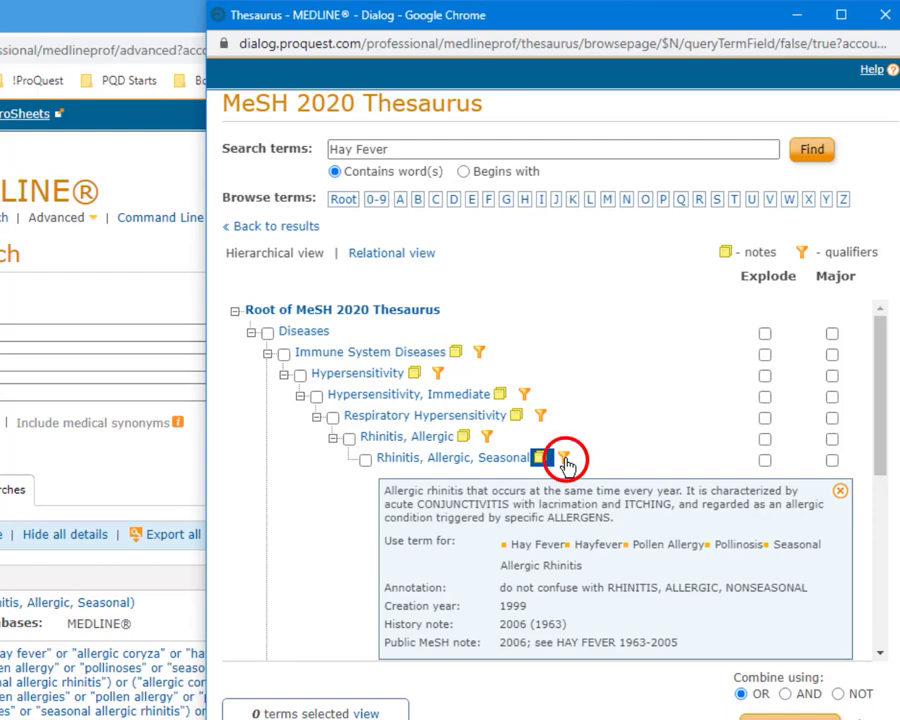
left_click(565, 459)
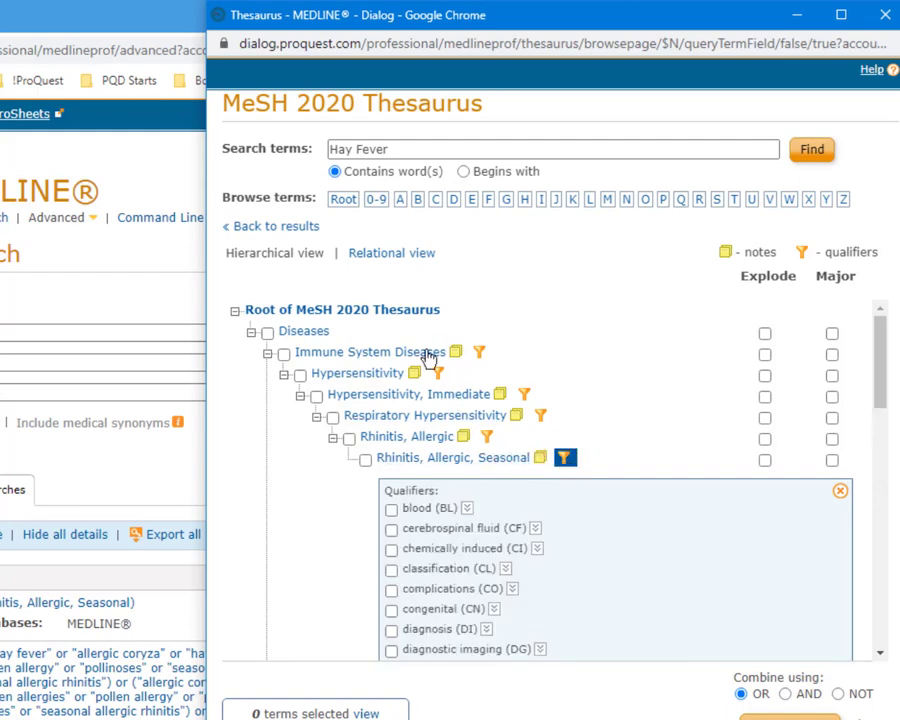
- Using the relational view of Rhinitis, Allergic, add the narrower term Rhinitis, Allergic, Seasonal to the search and preview its result count
left_click(394, 259)
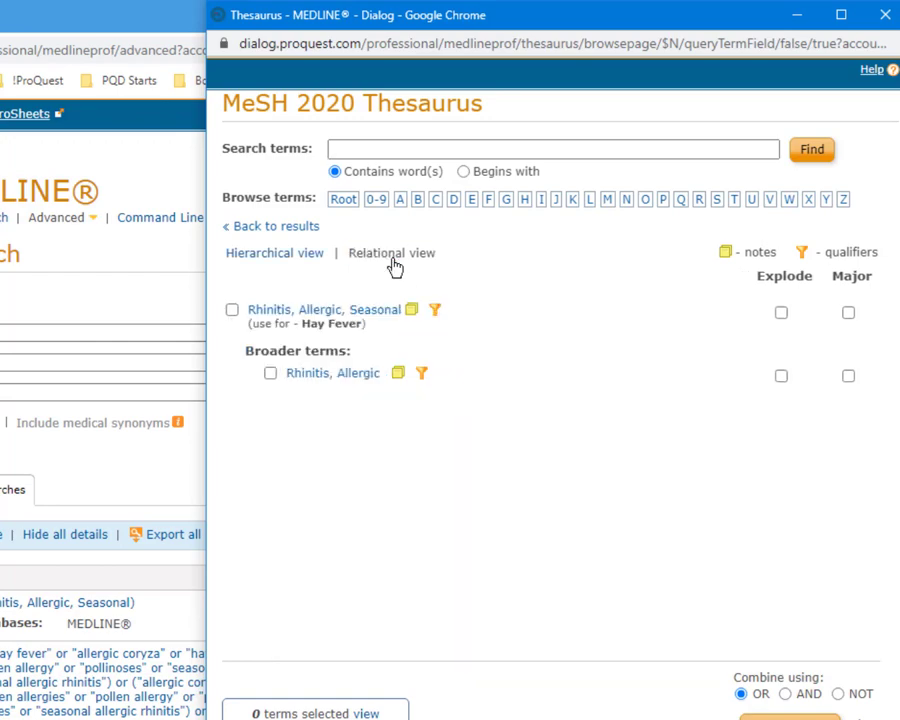
left_click(325, 376)
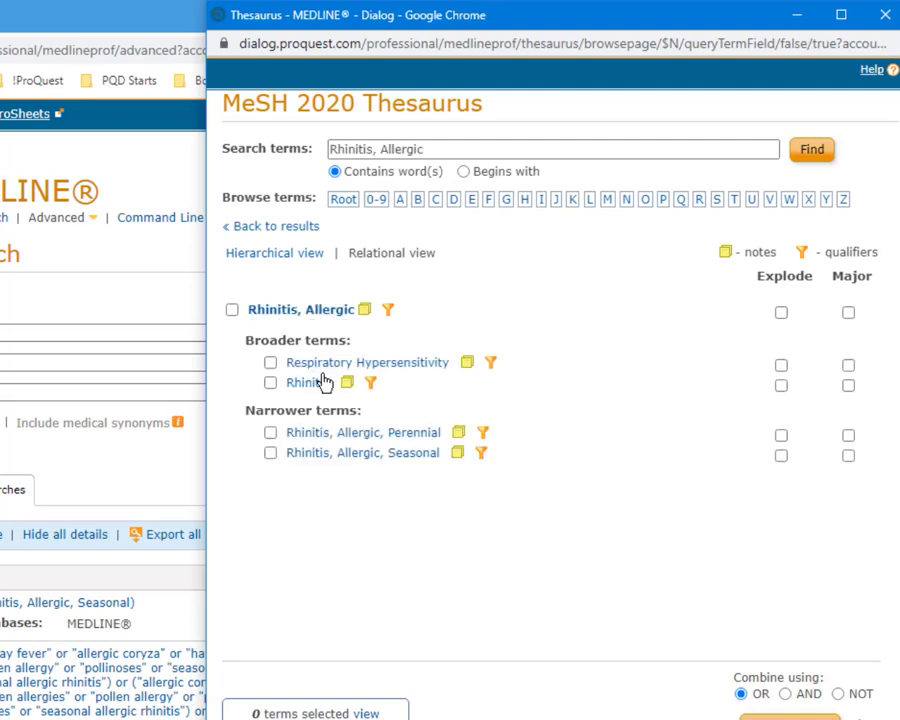
left_click(270, 453)
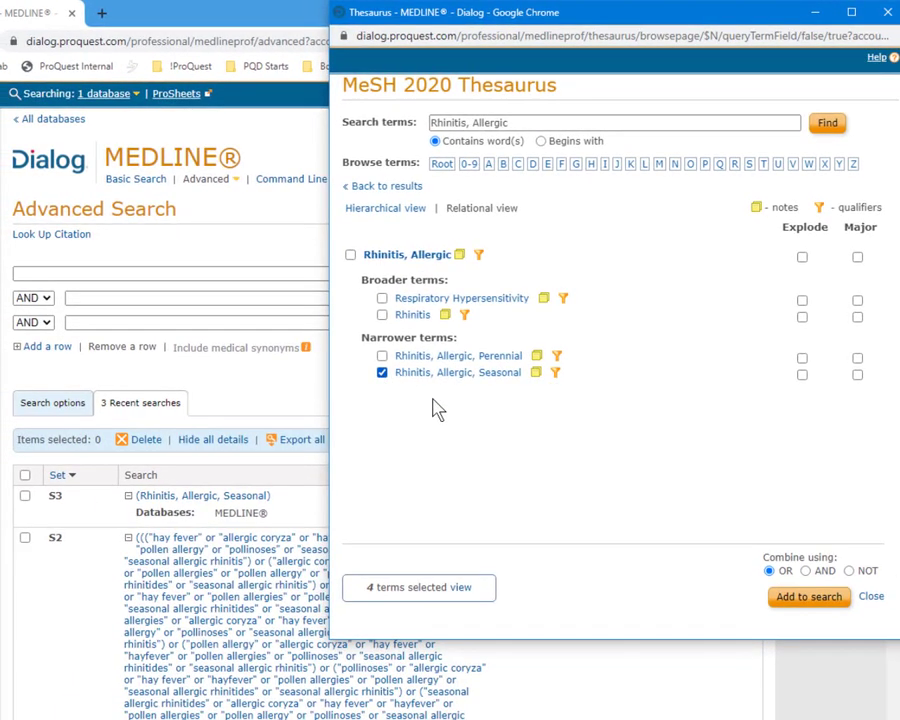
left_click(800, 597)
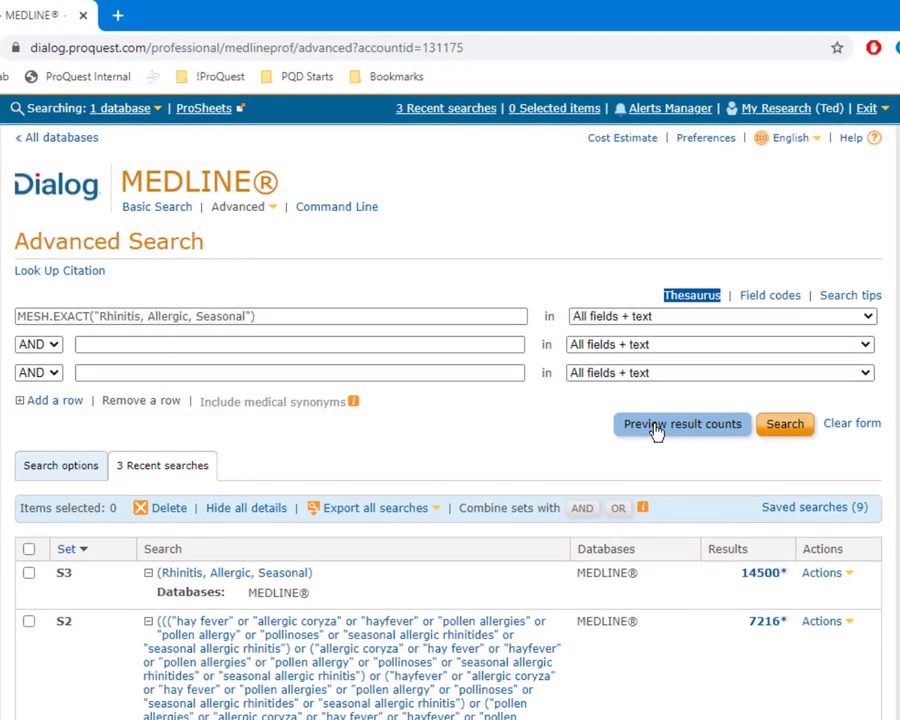
left_click(656, 426)
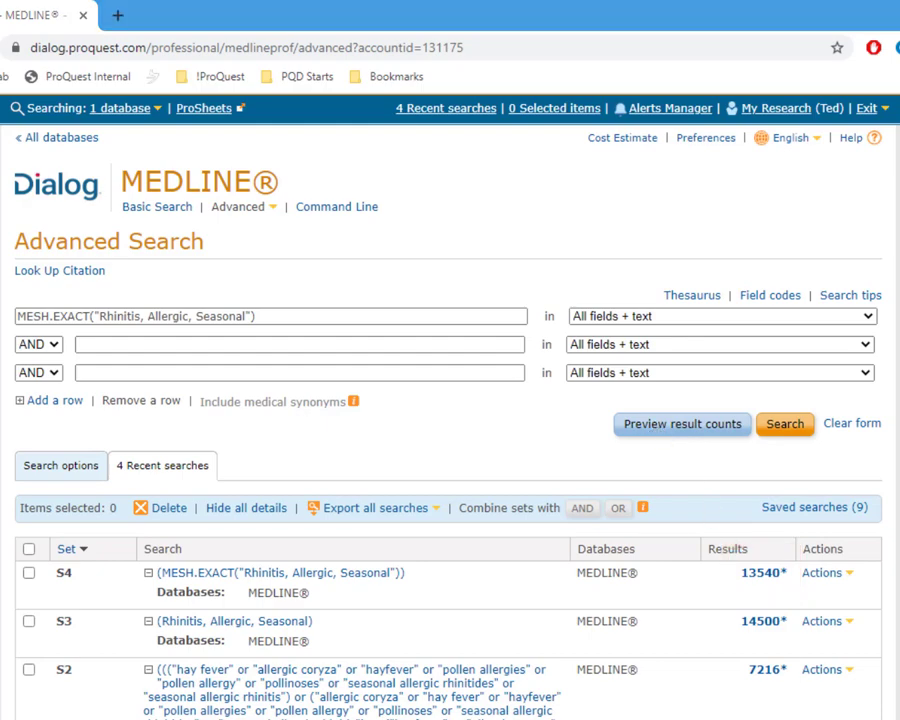
- Show the full list of recent searches and sort it by set number in ascending order
left_click(446, 108)
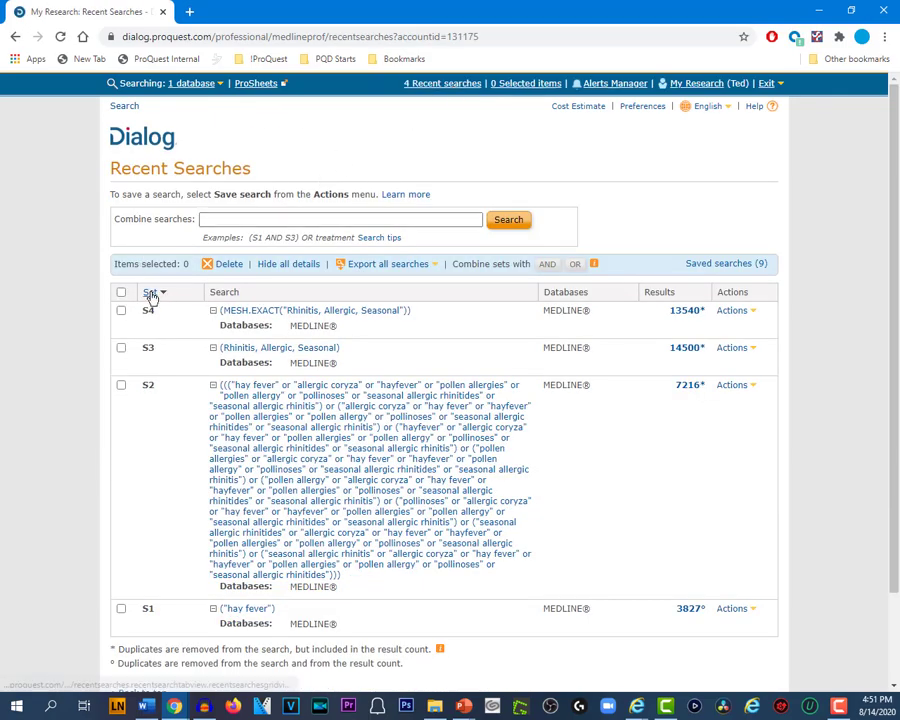
left_click(149, 292)
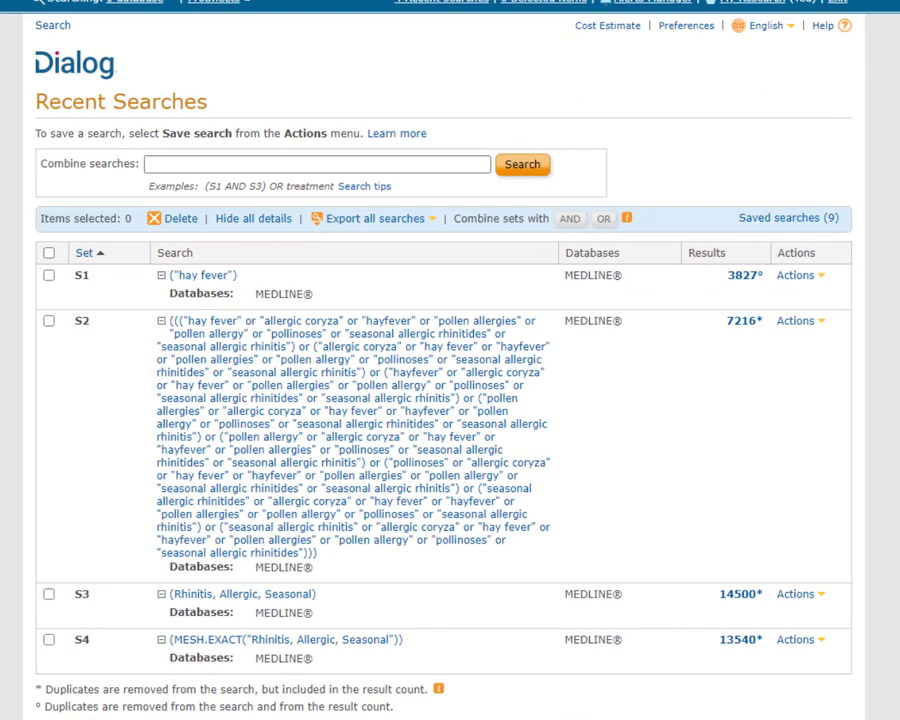